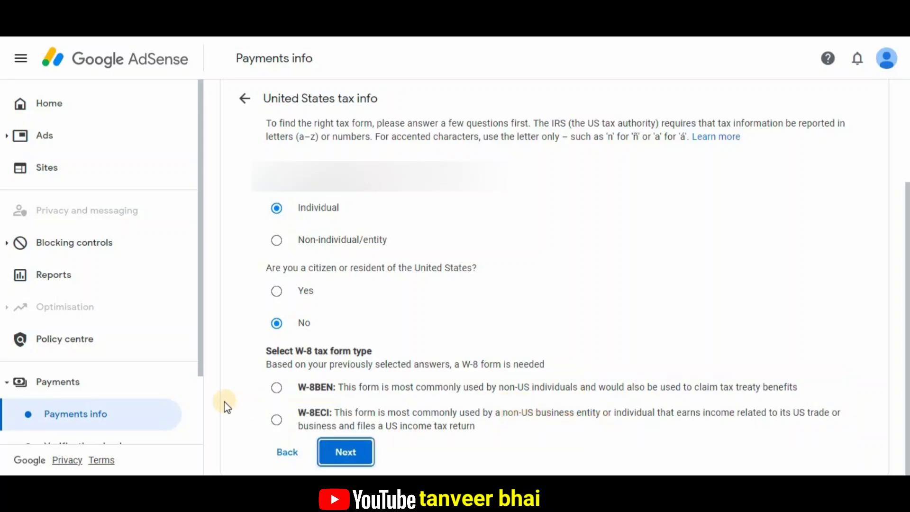
- Choose W-8BEN as the W-8 tax form type and start the form
{"action": "left_click", "coordinate": [276, 389]}
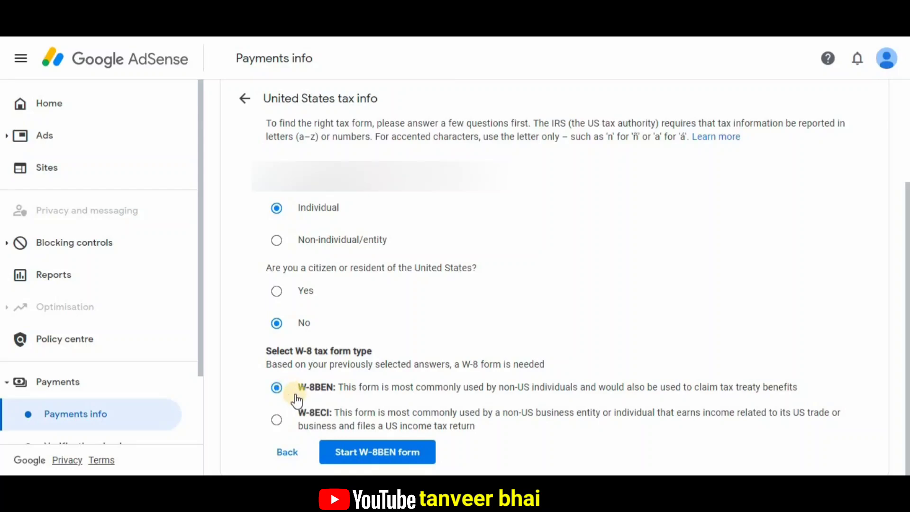
{"action": "left_click", "coordinate": [408, 454]}
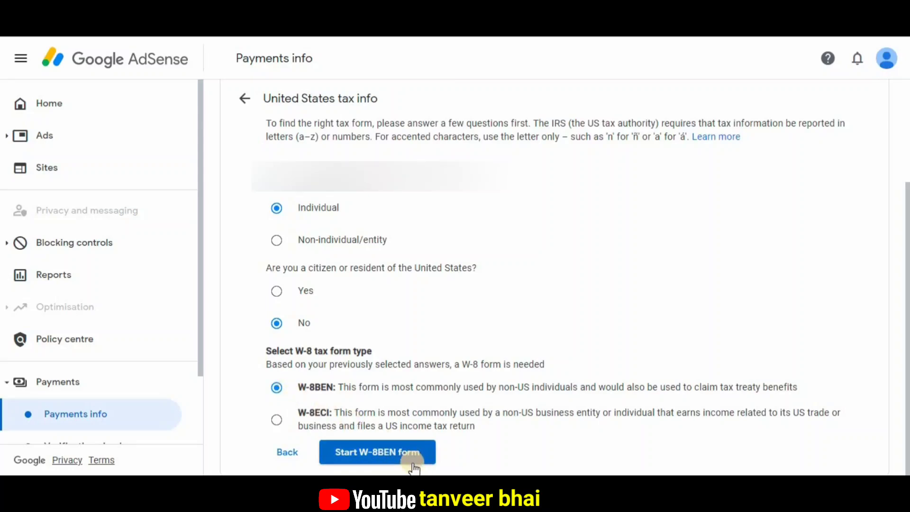
{"action": "left_click", "coordinate": [408, 454]}
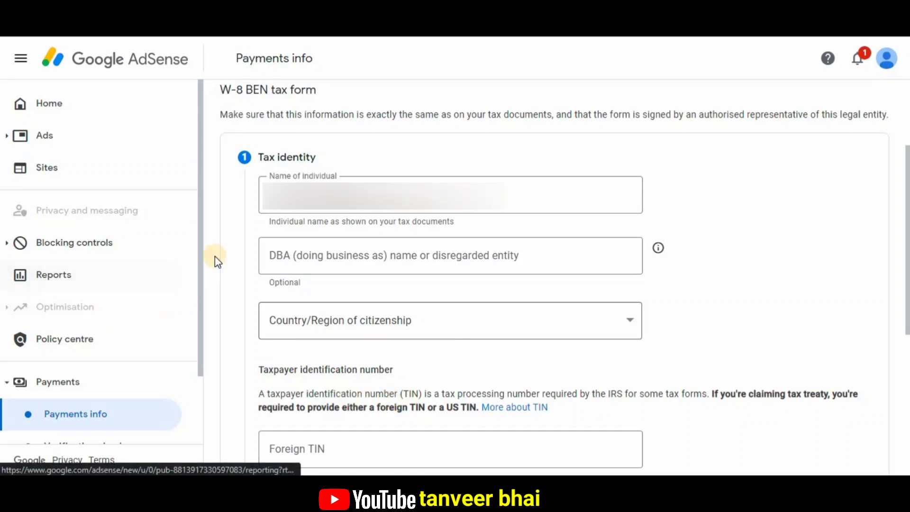
{"action": "mouse_move", "coordinate": [231, 140]}
{"action": "left_mouse_down"}
{"action": "mouse_move", "coordinate": [330, 166]}
{"action": "mouse_move", "coordinate": [582, 308]}
{"action": "mouse_move", "coordinate": [703, 358]}
{"action": "mouse_move", "coordinate": [713, 397]}
{"action": "left_mouse_up"}
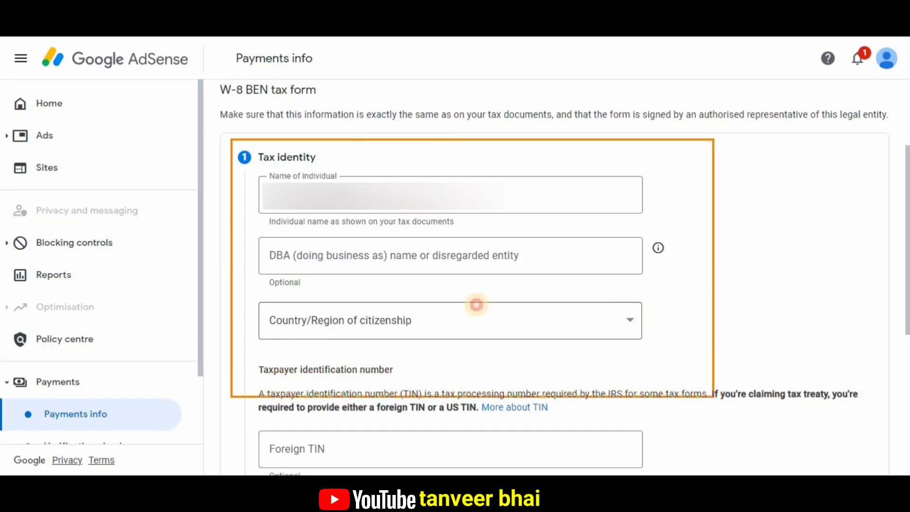
{"action": "mouse_move", "coordinate": [250, 170]}
{"action": "left_mouse_down"}
{"action": "mouse_move", "coordinate": [470, 215]}
{"action": "mouse_move", "coordinate": [659, 224]}
{"action": "left_mouse_up"}
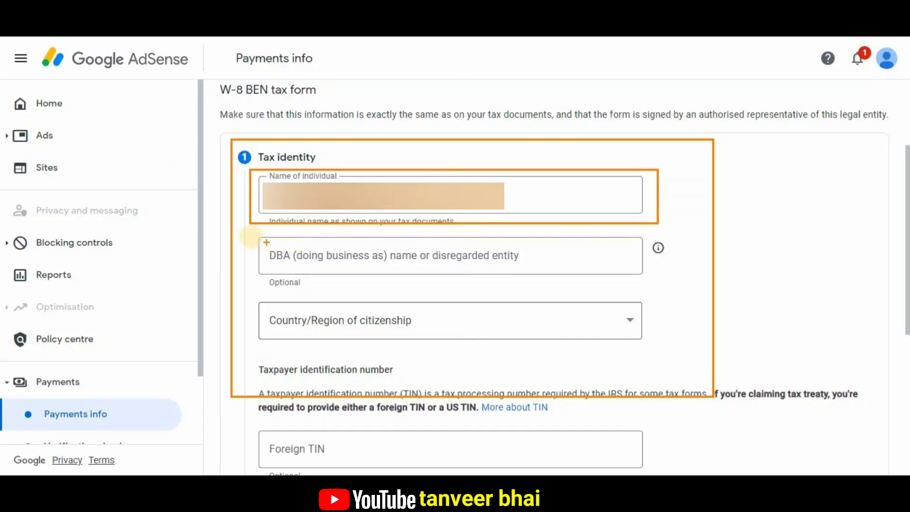
{"action": "mouse_move", "coordinate": [249, 233]}
{"action": "left_mouse_down"}
{"action": "mouse_move", "coordinate": [405, 279]}
{"action": "mouse_move", "coordinate": [686, 290]}
{"action": "mouse_move", "coordinate": [691, 298]}
{"action": "left_mouse_up"}
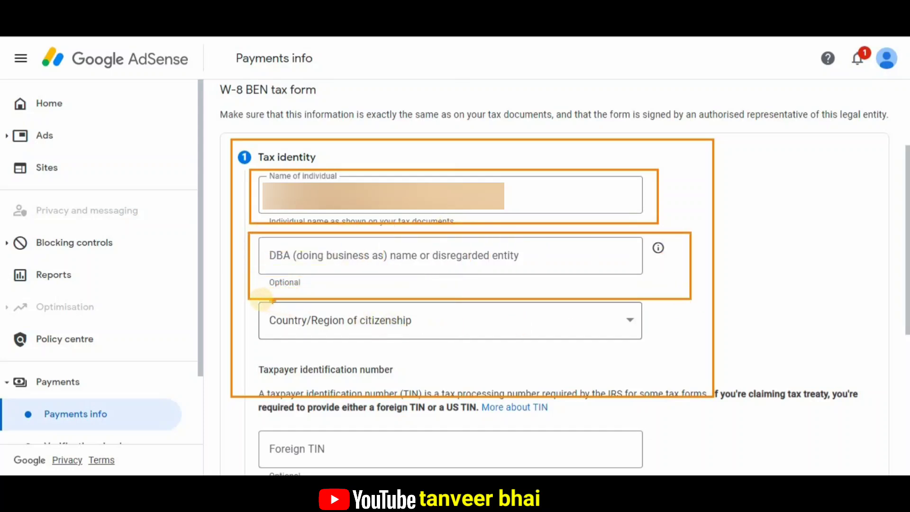
{"action": "mouse_move", "coordinate": [253, 299]}
{"action": "left_mouse_down"}
{"action": "mouse_move", "coordinate": [591, 349]}
{"action": "mouse_move", "coordinate": [653, 345]}
{"action": "left_mouse_up"}
{"action": "key", "text": "Escape"}
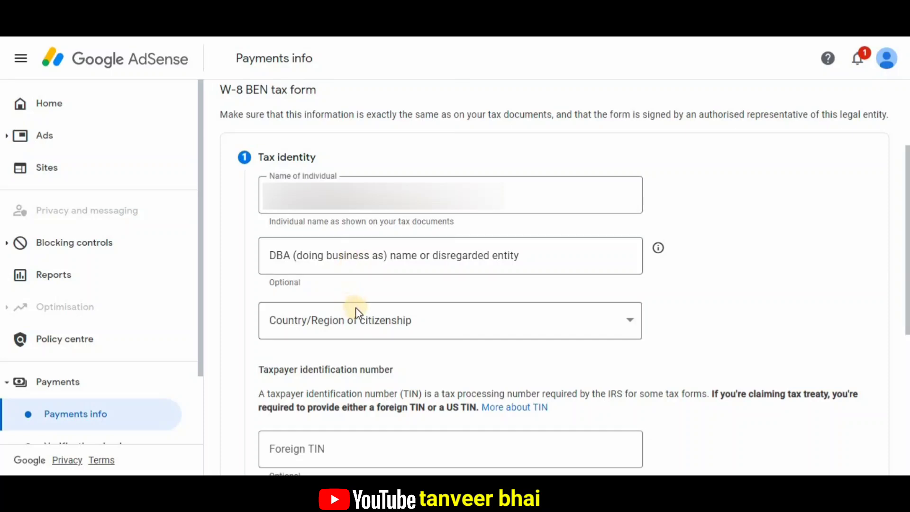
- Set the country/region of citizenship to Pakistan and continue from the Tax identity section to the Address section
{"action": "left_click", "coordinate": [493, 327]}
{"action": "key", "text": "p"}
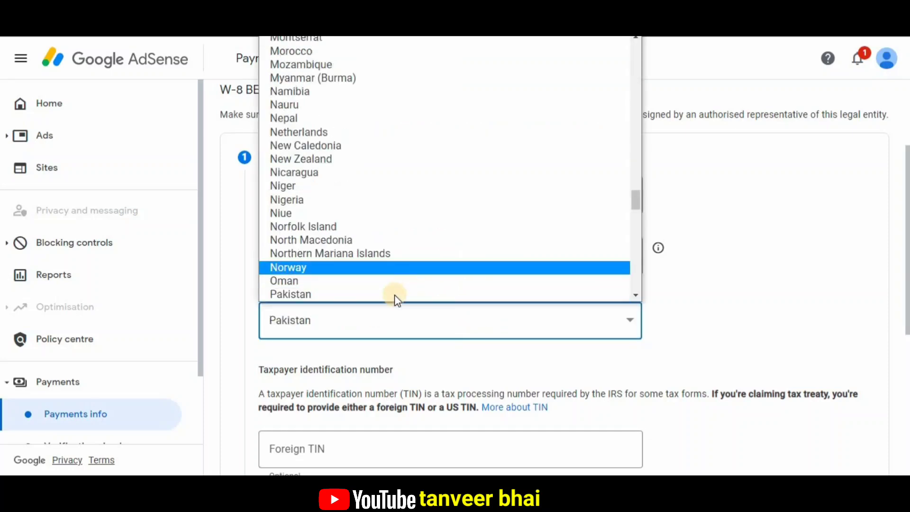
{"action": "left_click", "coordinate": [393, 295]}
{"action": "left_click", "coordinate": [740, 253]}
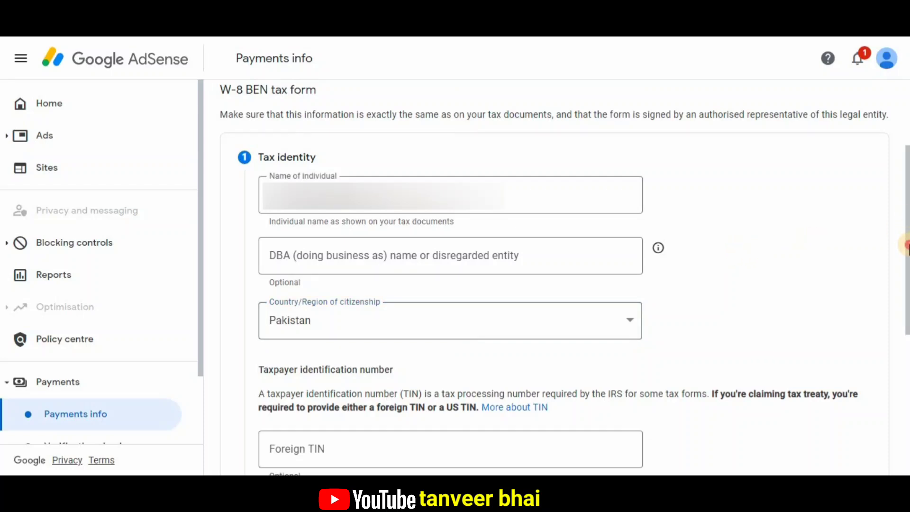
{"action": "scroll", "coordinate": [496, 280], "scroll_direction": "down", "scroll_amount": 5}
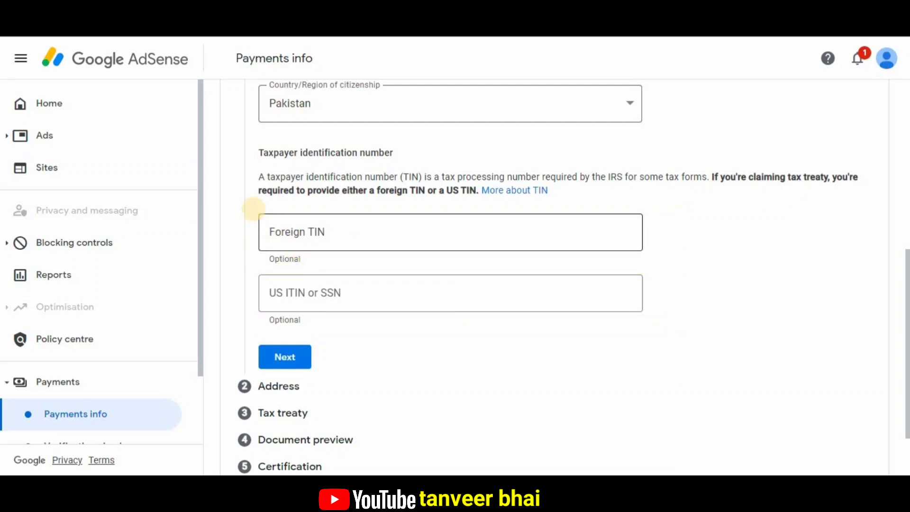
{"action": "left_click_drag", "start_coordinate": [249, 207], "coordinate": [654, 268]}
{"action": "left_click", "coordinate": [306, 374]}
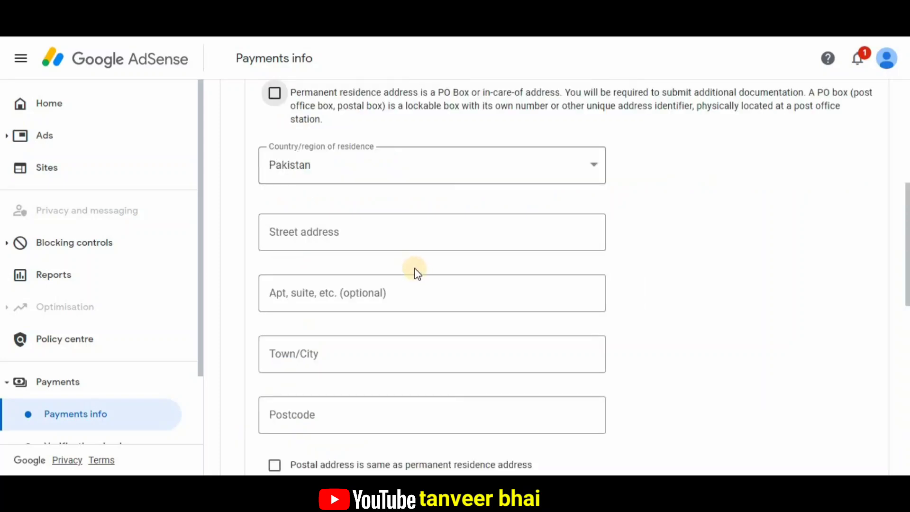
- Mark the permanent residence address as a PO Box or in-care-of address and fill in the street address, town and postcode from the saved address
{"action": "left_click", "coordinate": [276, 94]}
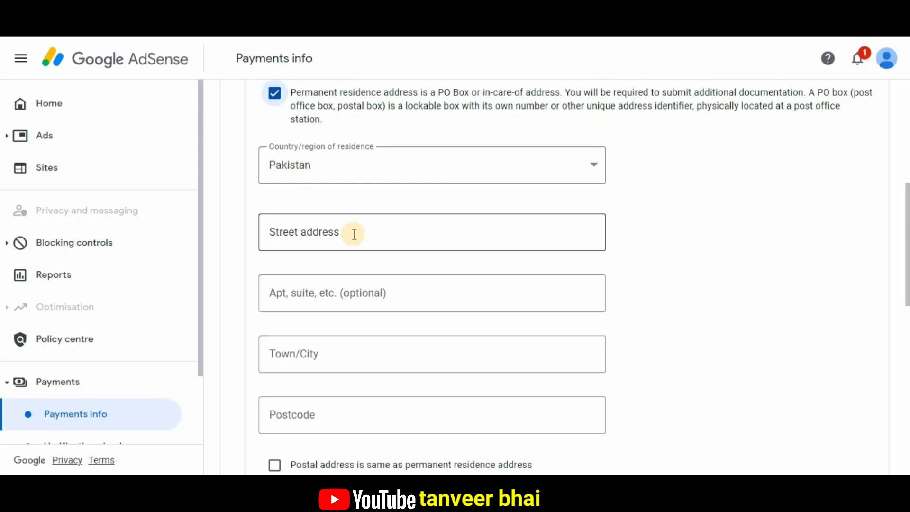
{"action": "left_click_drag", "start_coordinate": [251, 203], "coordinate": [642, 262]}
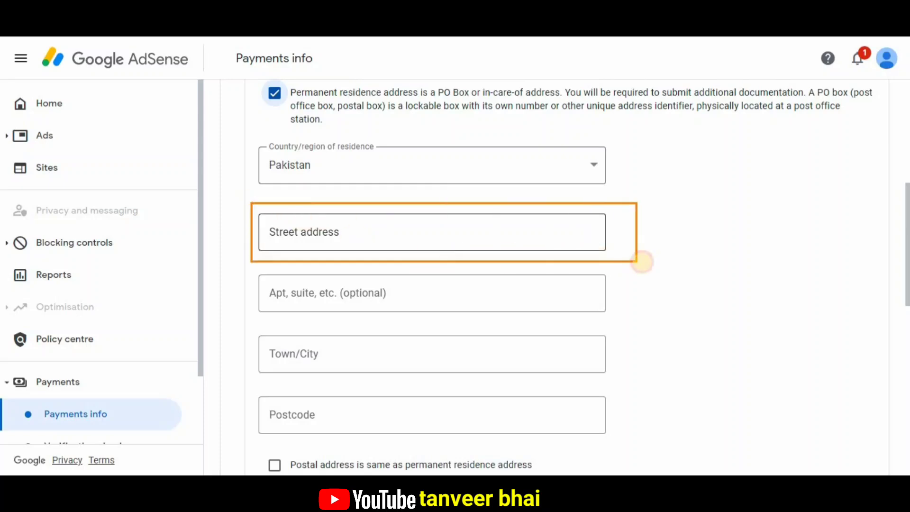
{"action": "key", "text": "Escape"}
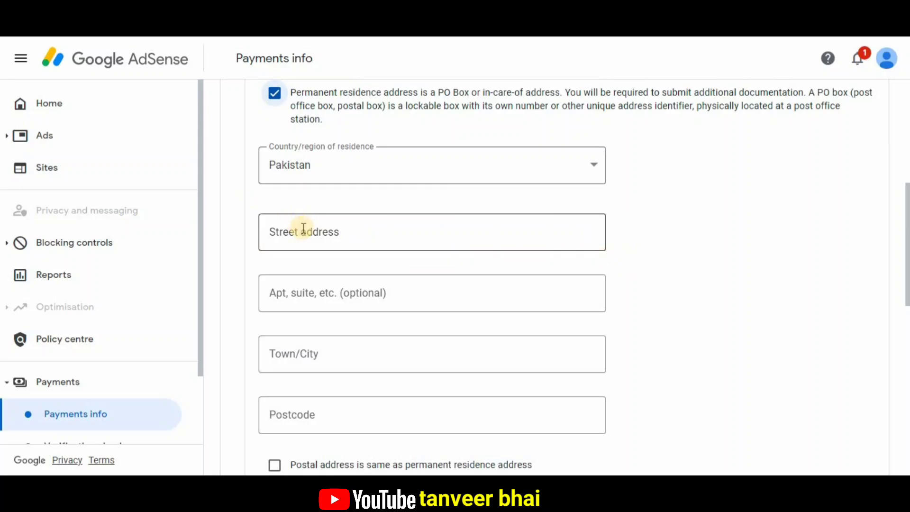
{"action": "left_click", "coordinate": [335, 234]}
{"action": "left_click", "coordinate": [341, 268]}
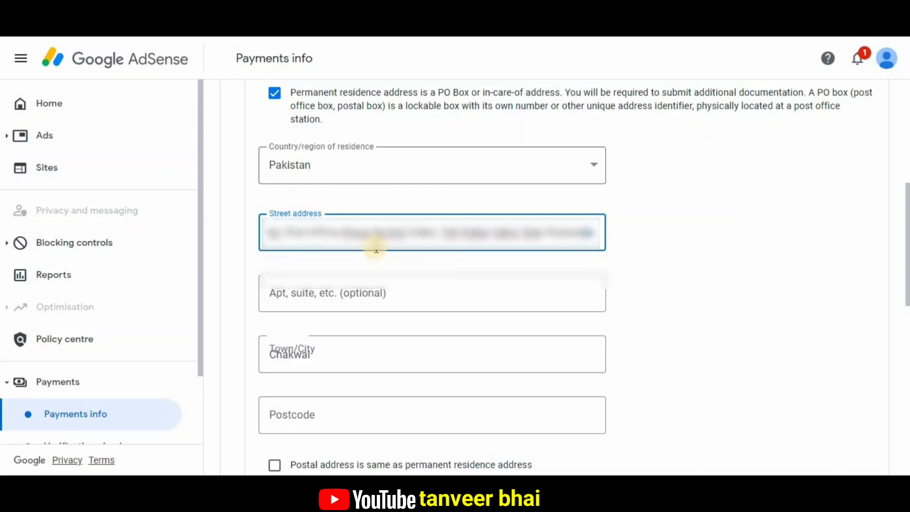
{"action": "left_click", "coordinate": [681, 224]}
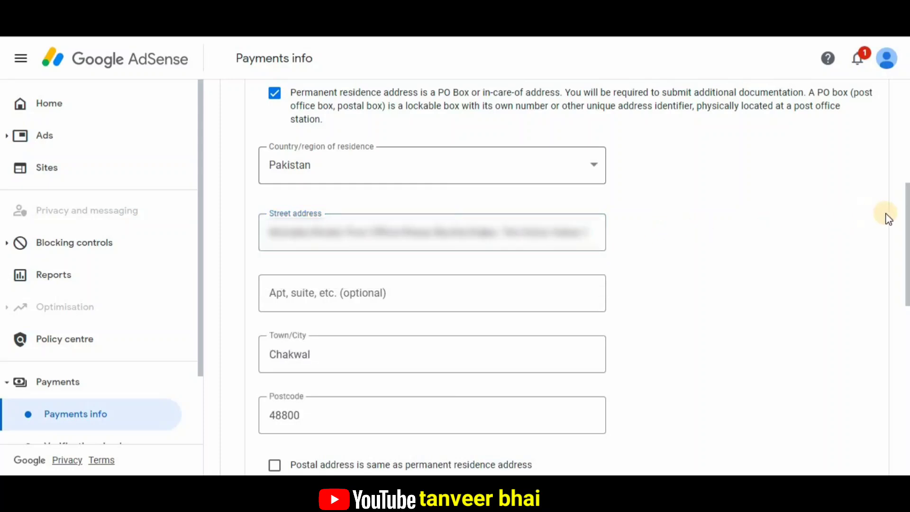
- Mark the postal address as the same as the permanent residence address and continue to the Tax treaty section
{"action": "scroll", "coordinate": [888, 217], "scroll_direction": "down", "scroll_amount": 4}
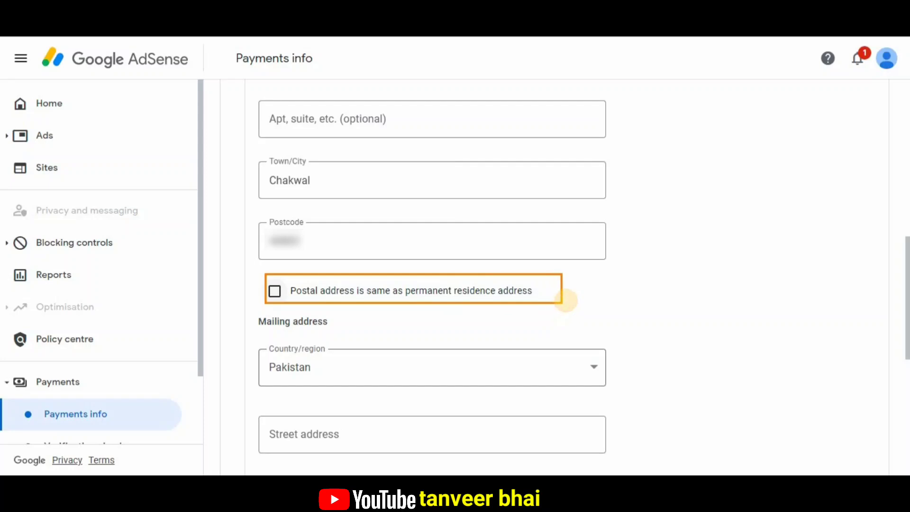
{"action": "left_click", "coordinate": [279, 294]}
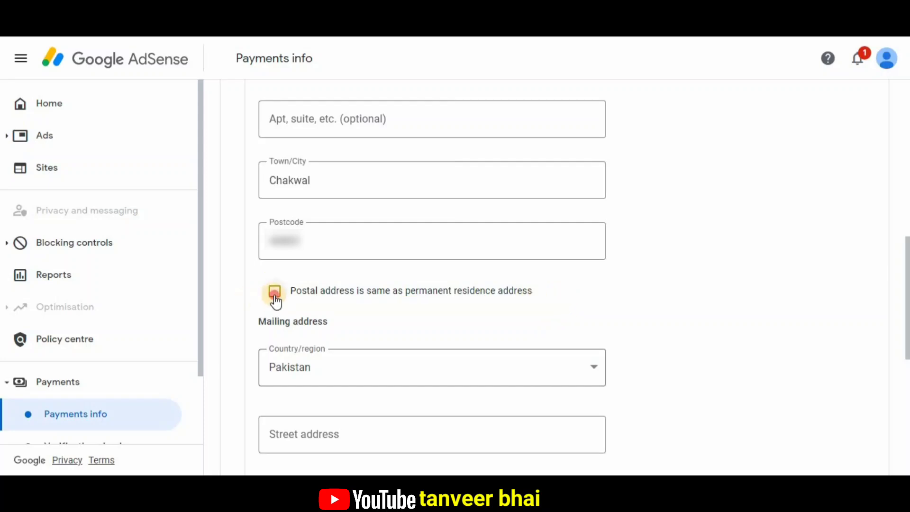
{"action": "left_click", "coordinate": [336, 345]}
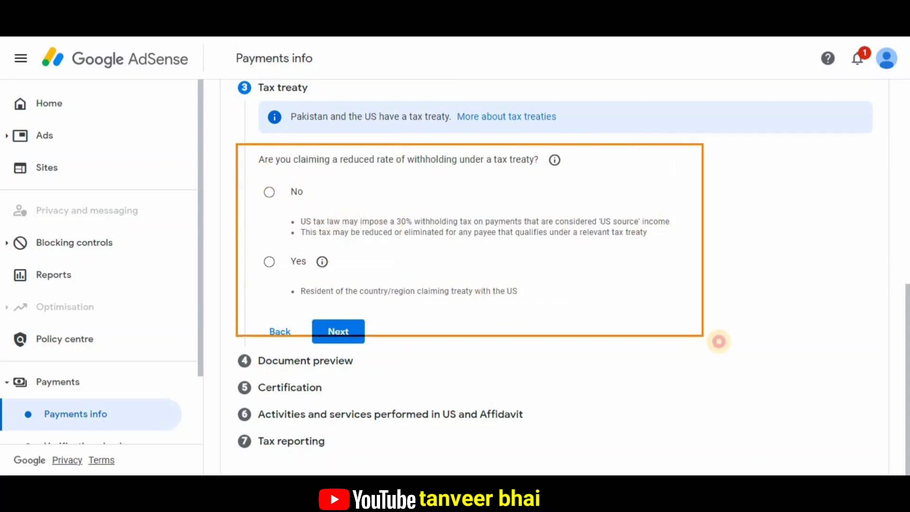
- Claim a reduced rate of withholding under a tax treaty as a resident of Pakistan
{"action": "mouse_move", "coordinate": [247, 151]}
{"action": "left_mouse_down"}
{"action": "mouse_move", "coordinate": [449, 183]}
{"action": "mouse_move", "coordinate": [587, 177]}
{"action": "left_mouse_up"}
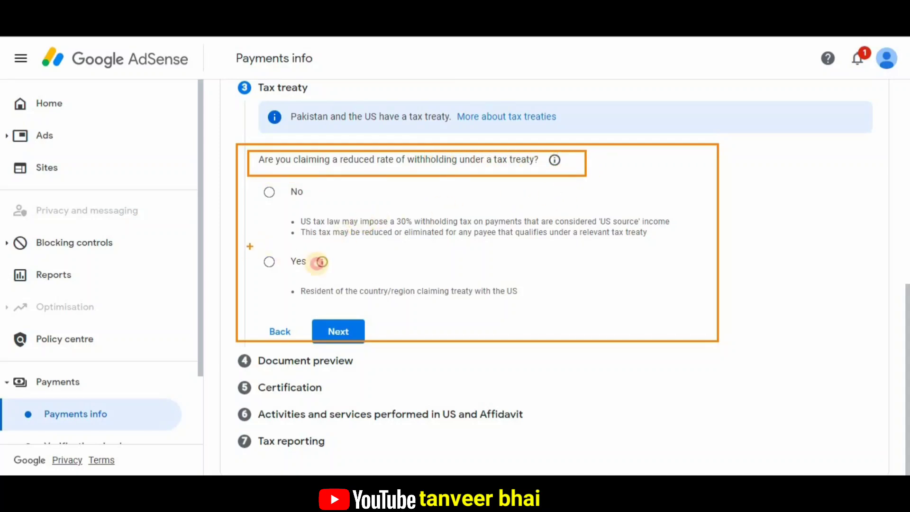
{"action": "left_click_drag", "start_coordinate": [249, 247], "coordinate": [383, 274]}
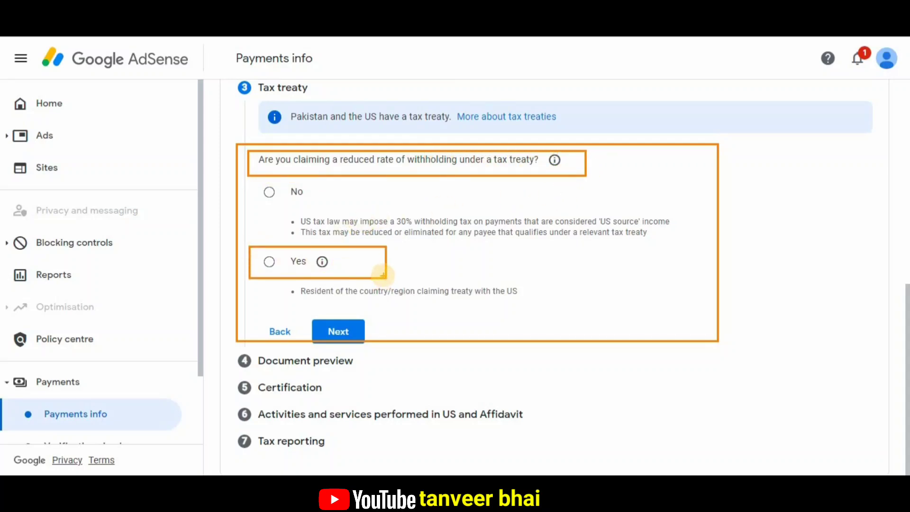
{"action": "left_click", "coordinate": [269, 262]}
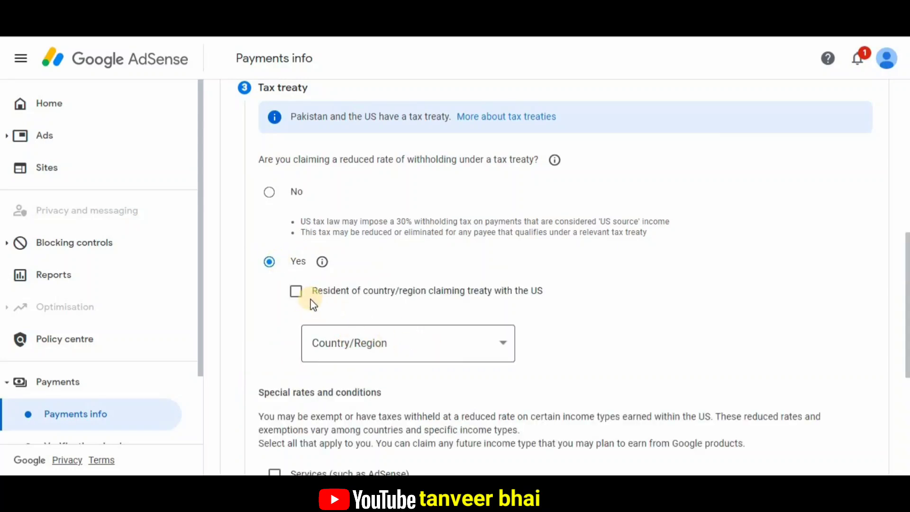
{"action": "left_click", "coordinate": [297, 294]}
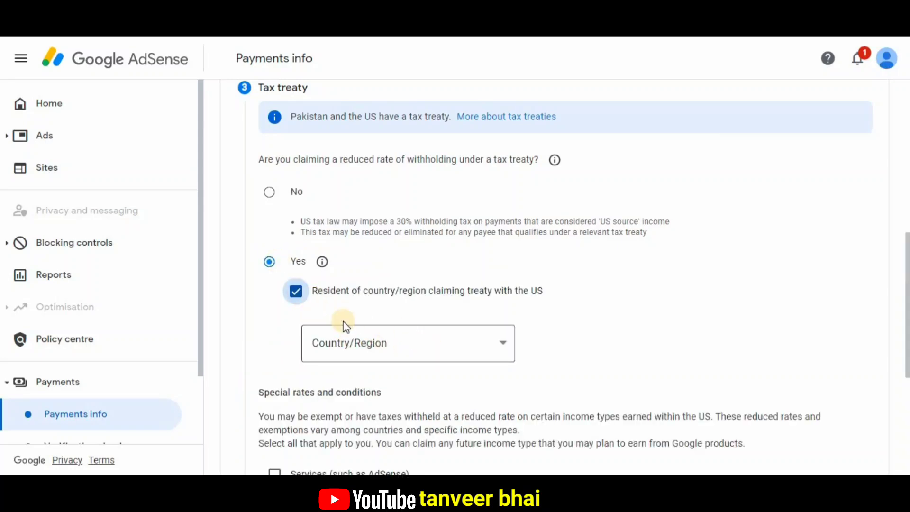
{"action": "left_click", "coordinate": [458, 344]}
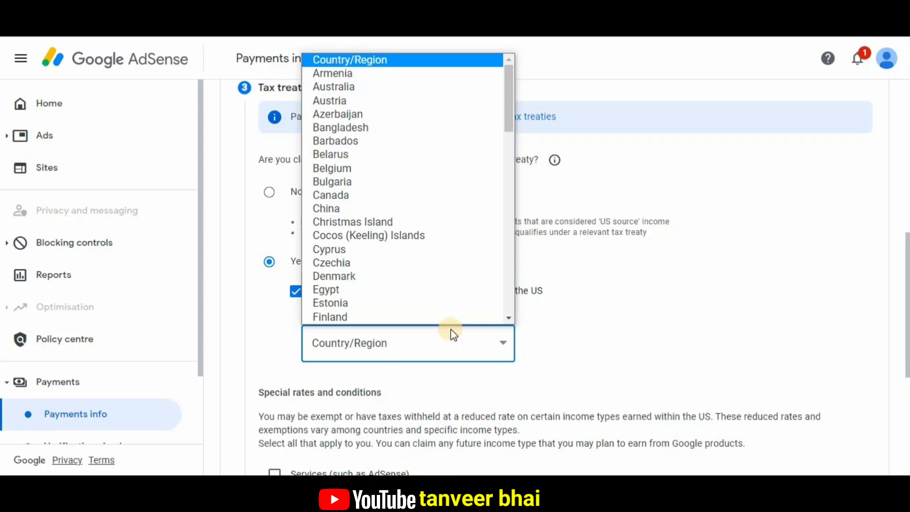
{"action": "key", "text": "p"}
{"action": "left_click", "coordinate": [440, 318]}
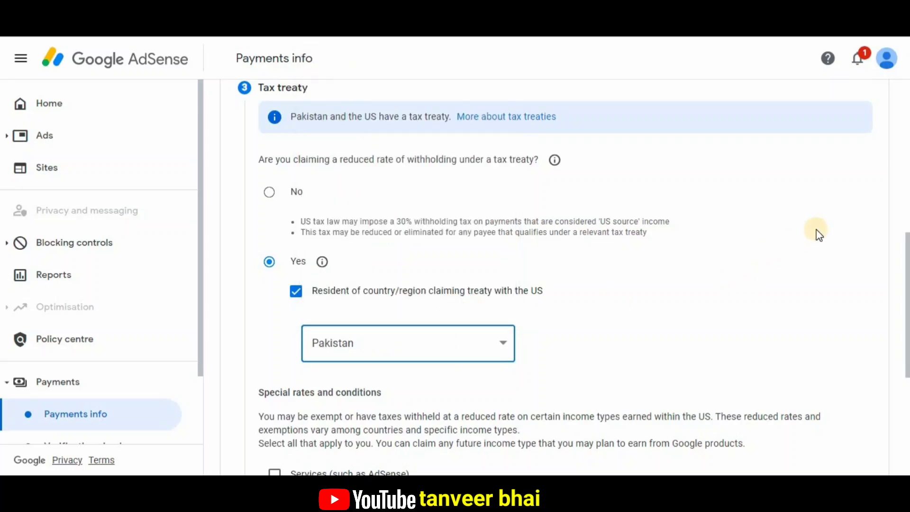
- Claim Services (such as AdSense) under Article 3 and paragraph 2 at the 0% reduced treaty rate, and tick its tax resident declaration
{"action": "left_click_drag", "start_coordinate": [908, 270], "coordinate": [907, 343]}
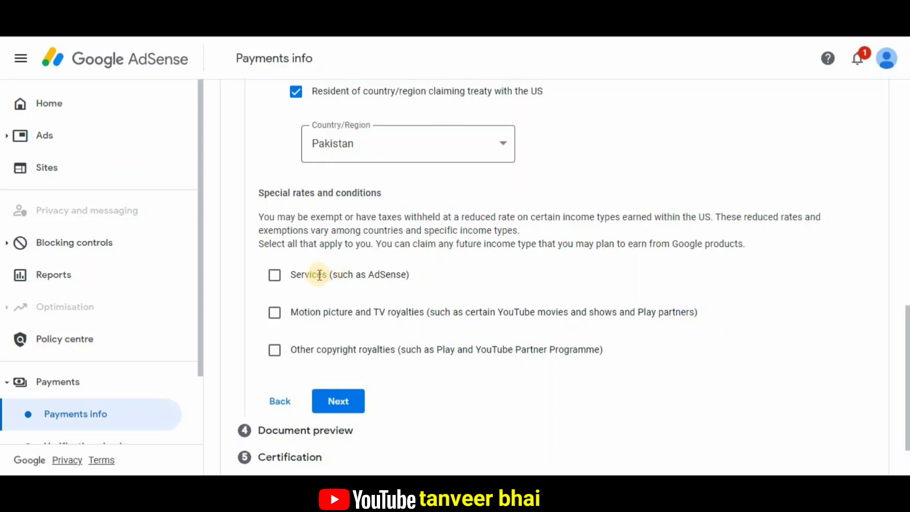
{"action": "left_click", "coordinate": [274, 275]}
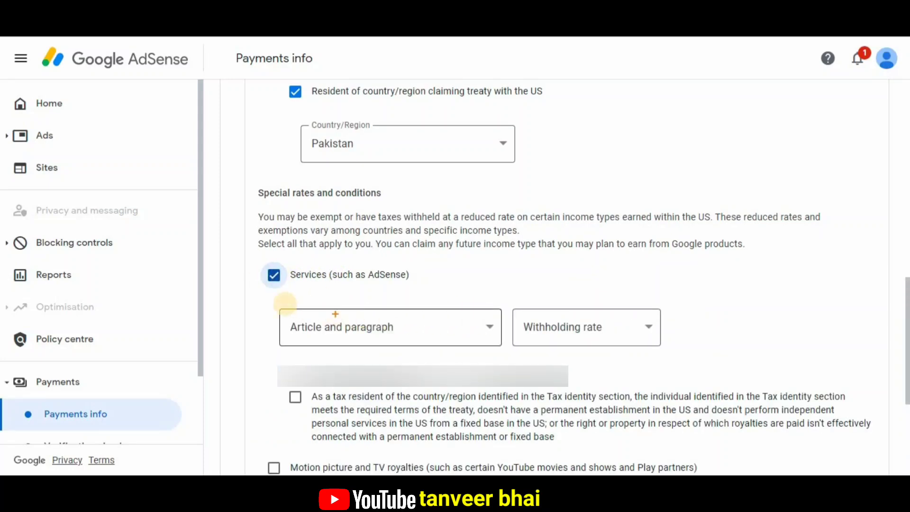
{"action": "mouse_move", "coordinate": [266, 302]}
{"action": "left_mouse_down"}
{"action": "mouse_move", "coordinate": [585, 353]}
{"action": "mouse_move", "coordinate": [725, 358]}
{"action": "left_mouse_up"}
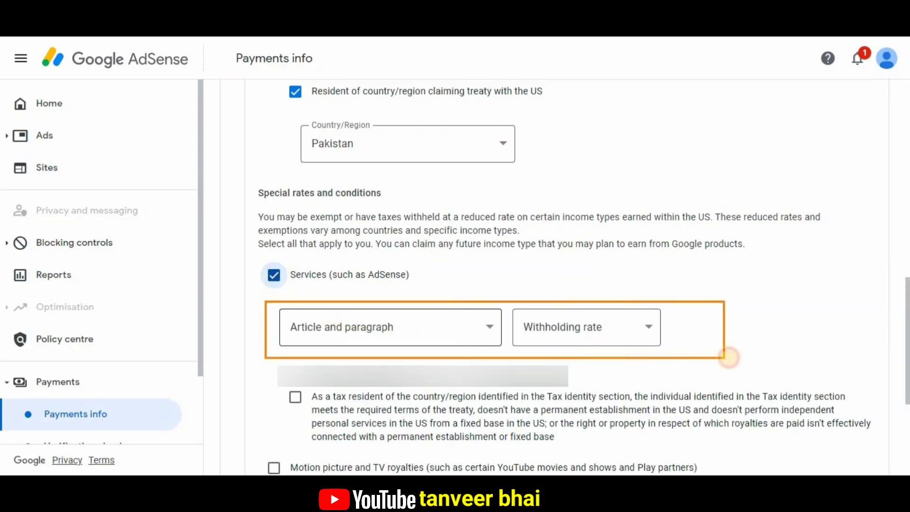
{"action": "left_click", "coordinate": [481, 325]}
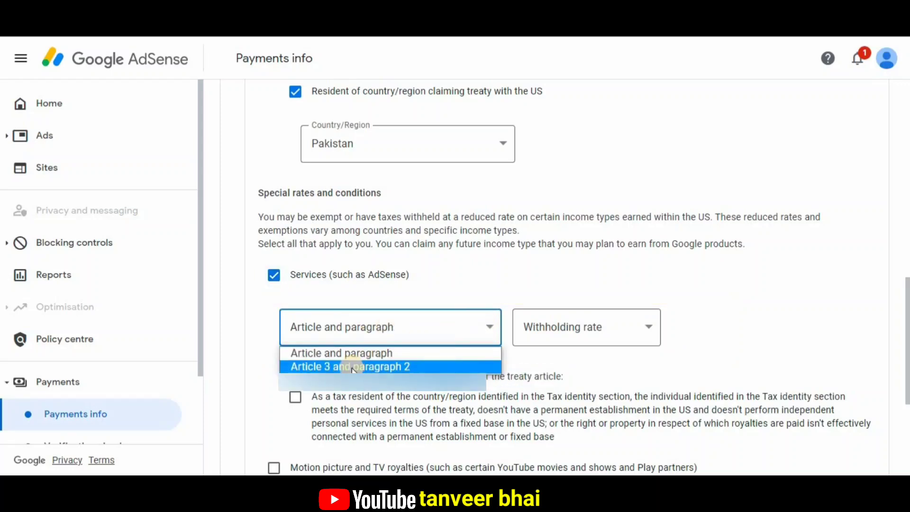
{"action": "left_click", "coordinate": [380, 368]}
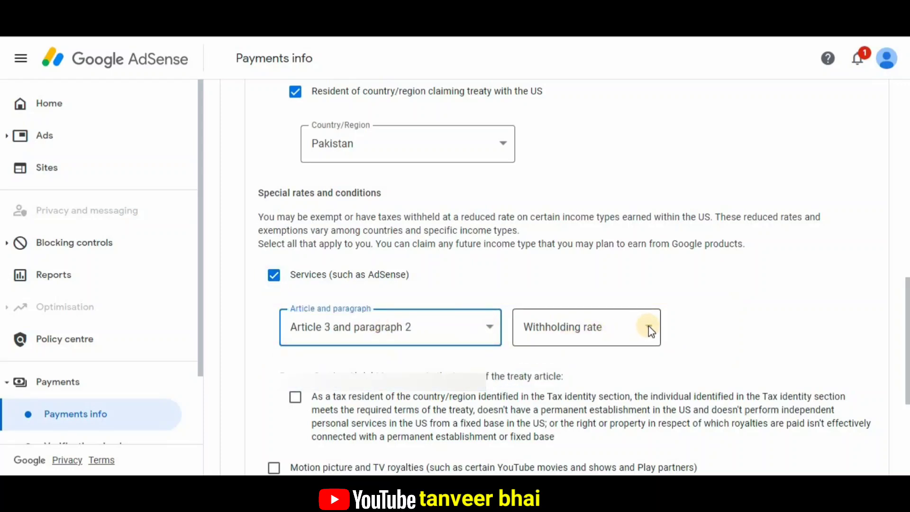
{"action": "left_click", "coordinate": [648, 327]}
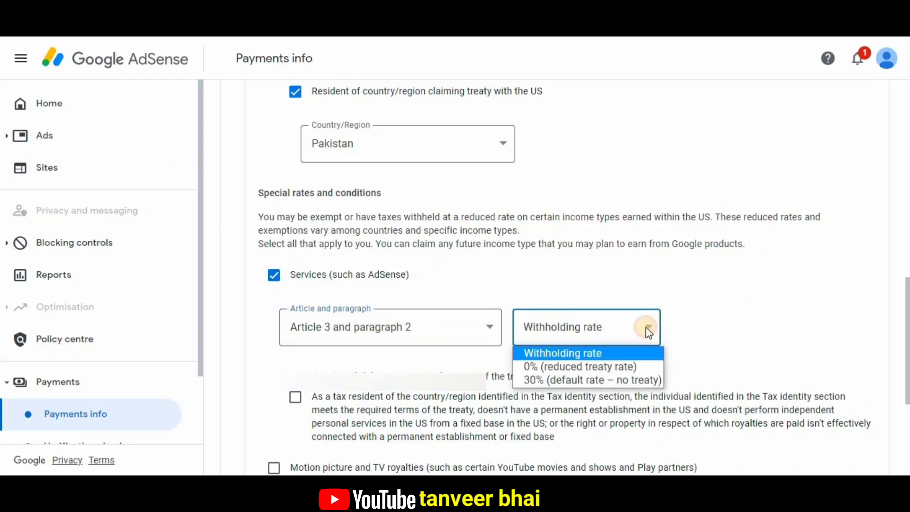
{"action": "left_click", "coordinate": [641, 366]}
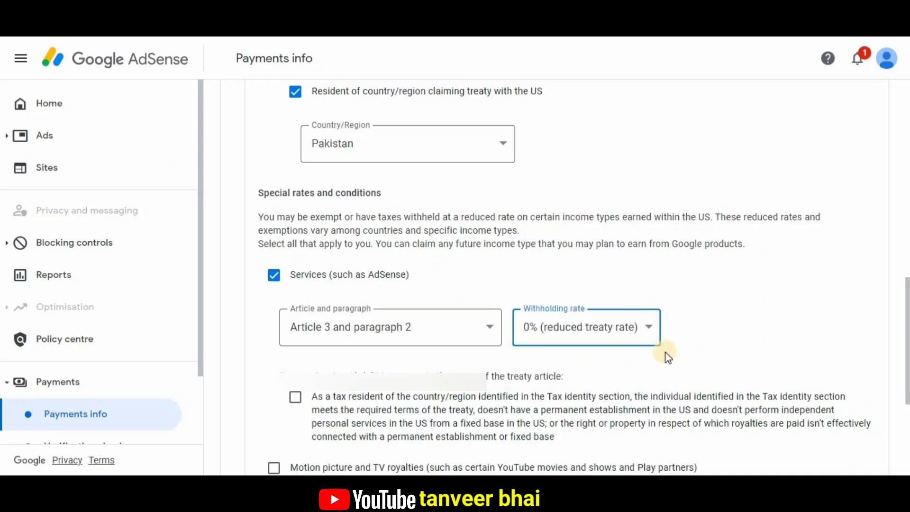
{"action": "left_click", "coordinate": [295, 401]}
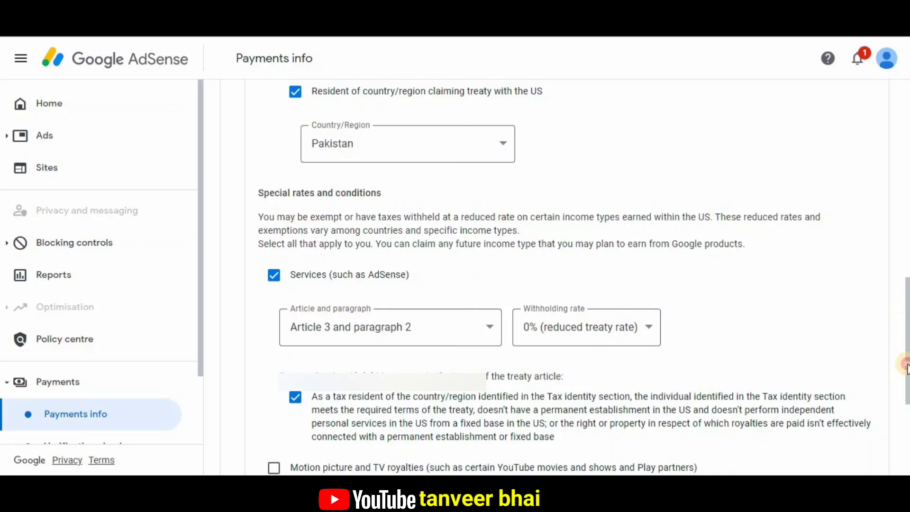
- Add Motion picture and TV royalties with no treaty for this income type at the 30% default rate, and tick its tax resident declaration
{"action": "scroll", "coordinate": [329, 298], "scroll_direction": "down", "scroll_amount": 4}
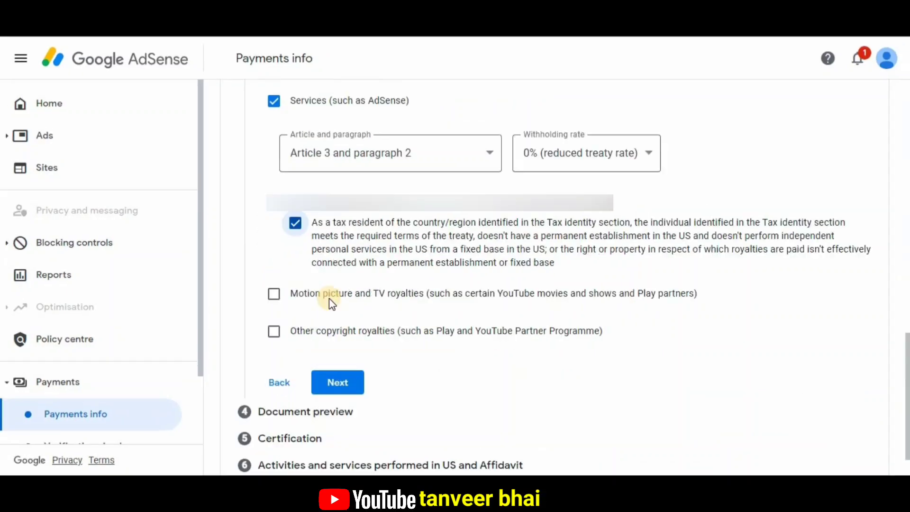
{"action": "left_click", "coordinate": [274, 294]}
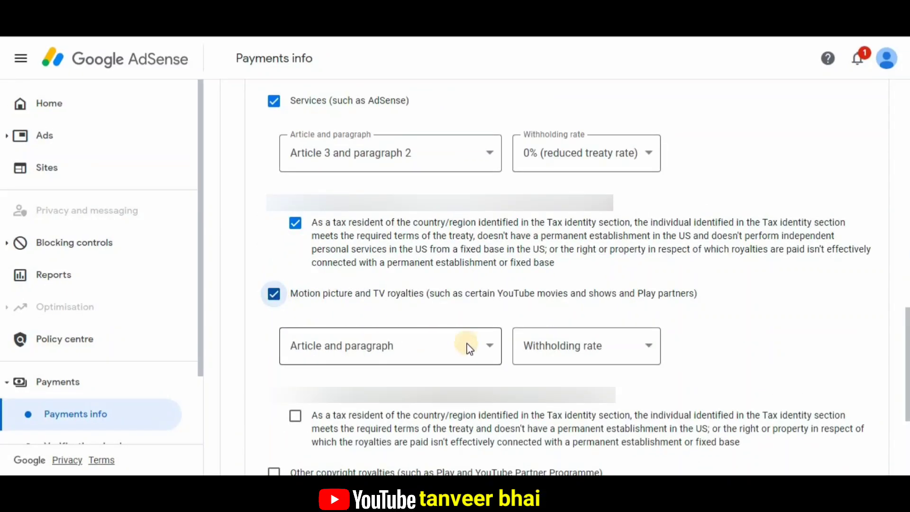
{"action": "left_click", "coordinate": [488, 348]}
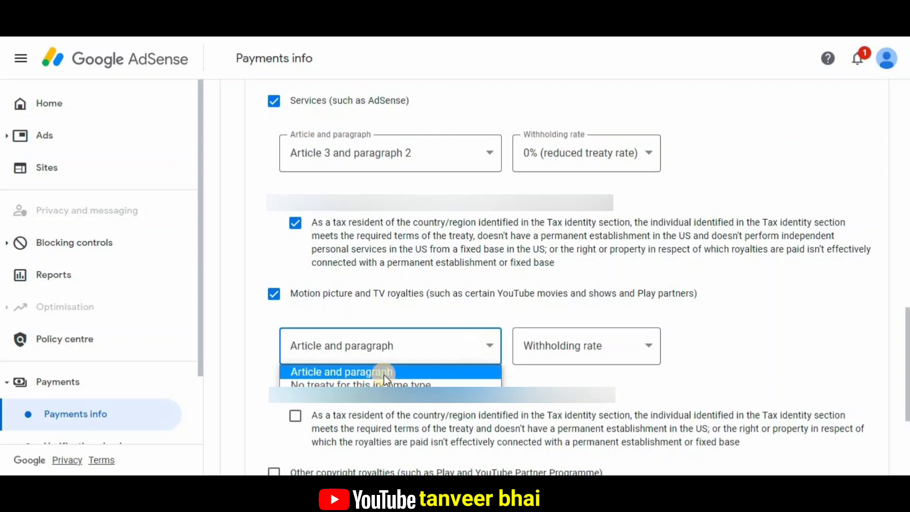
{"action": "left_click", "coordinate": [455, 386]}
{"action": "left_click", "coordinate": [651, 346]}
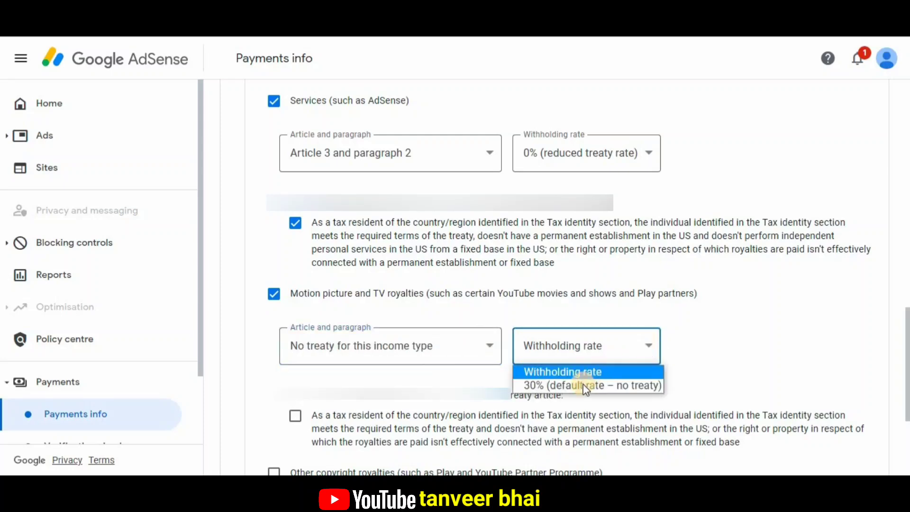
{"action": "left_click", "coordinate": [598, 386]}
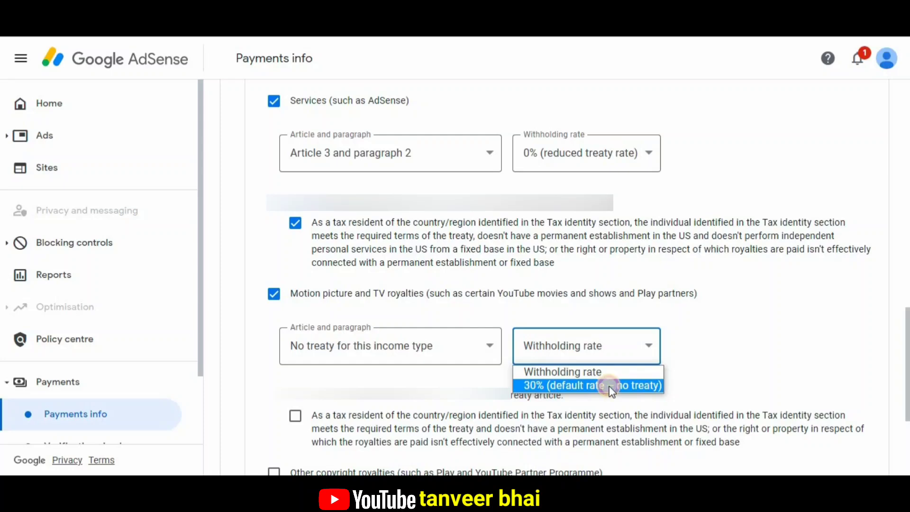
{"action": "left_click", "coordinate": [296, 418]}
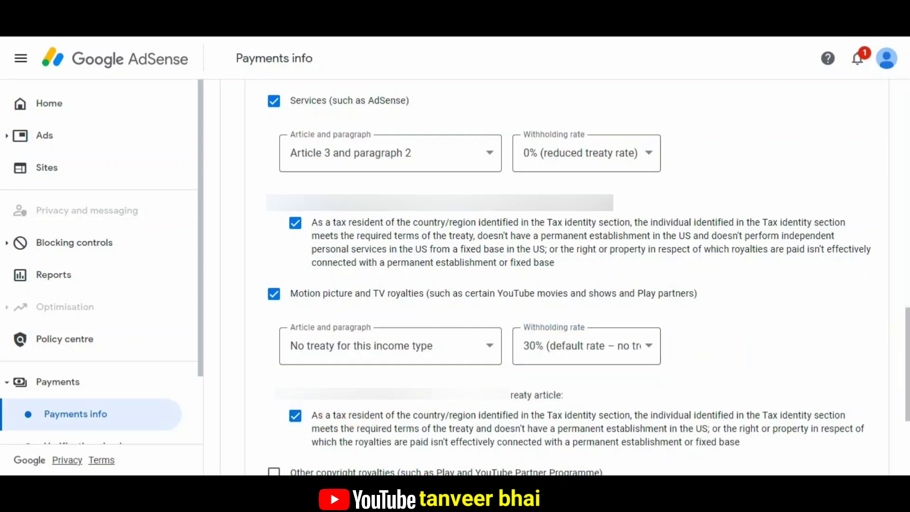
- Claim Other copyright royalties under Article 8 and paragraph 1 at the 0% reduced treaty rate, tick its tax resident declaration, and continue
{"action": "scroll", "coordinate": [311, 325], "scroll_direction": "down", "scroll_amount": 3}
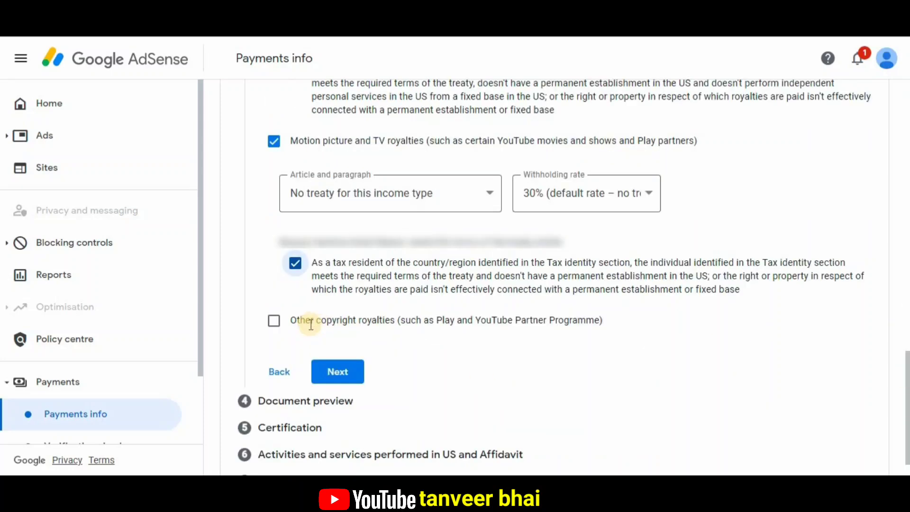
{"action": "left_click", "coordinate": [274, 321]}
{"action": "left_click", "coordinate": [490, 374]}
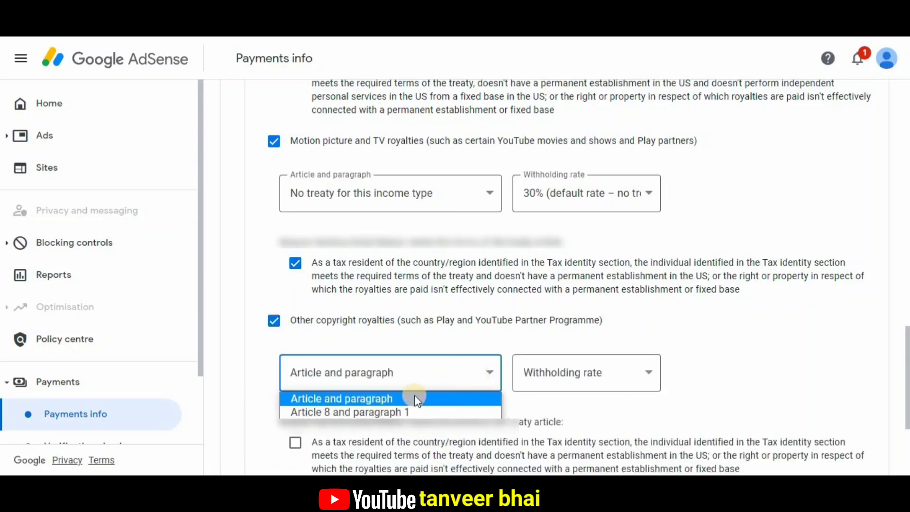
{"action": "left_click", "coordinate": [382, 412]}
{"action": "left_click", "coordinate": [648, 372]}
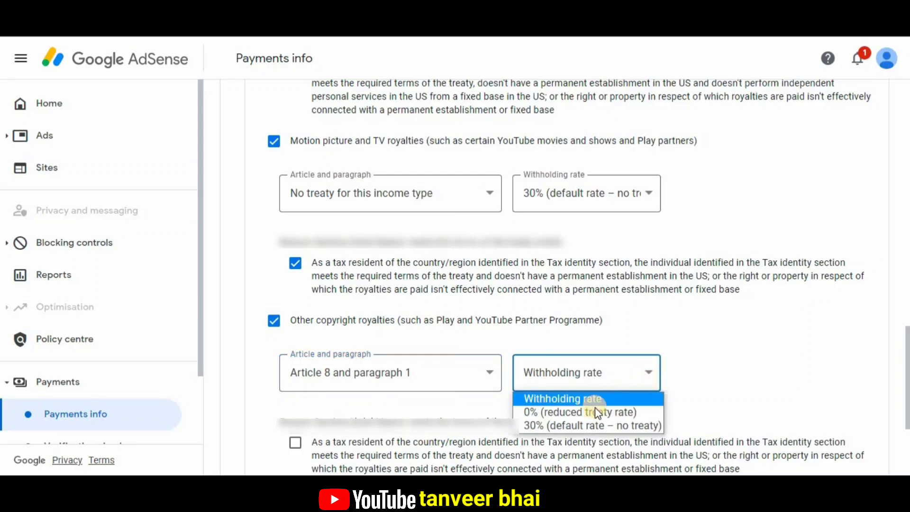
{"action": "left_click", "coordinate": [634, 411]}
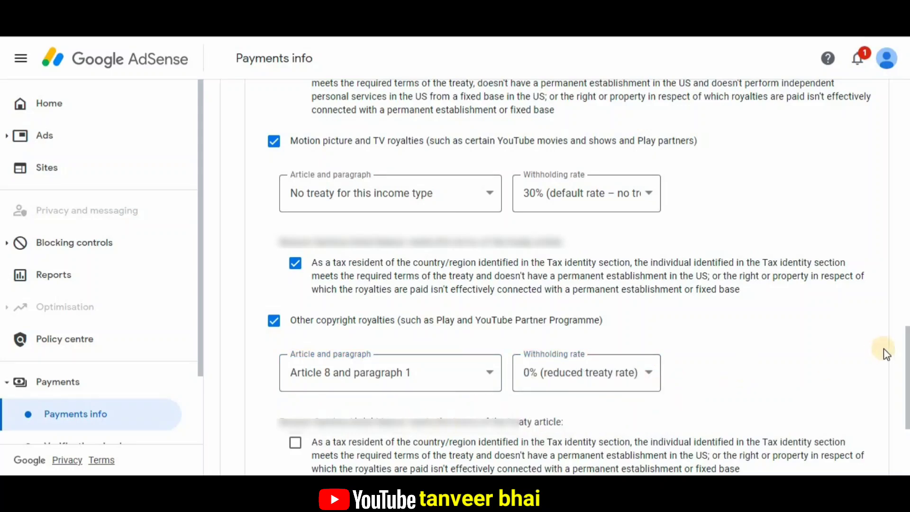
{"action": "scroll", "coordinate": [884, 349], "scroll_direction": "down", "scroll_amount": 3}
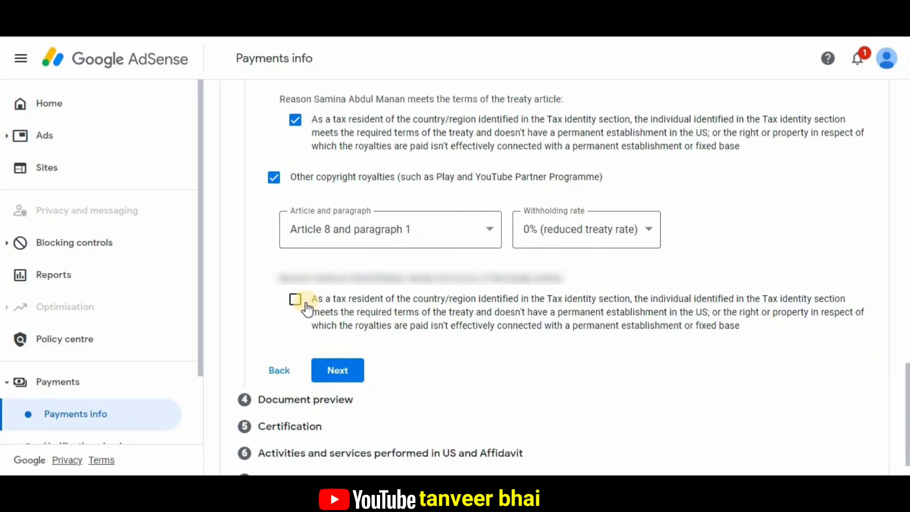
{"action": "left_click", "coordinate": [296, 302]}
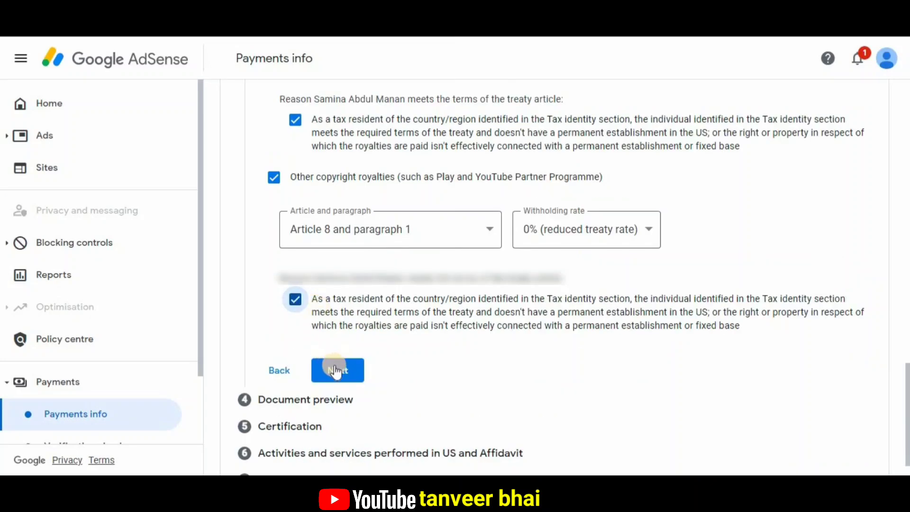
{"action": "left_click", "coordinate": [356, 371]}
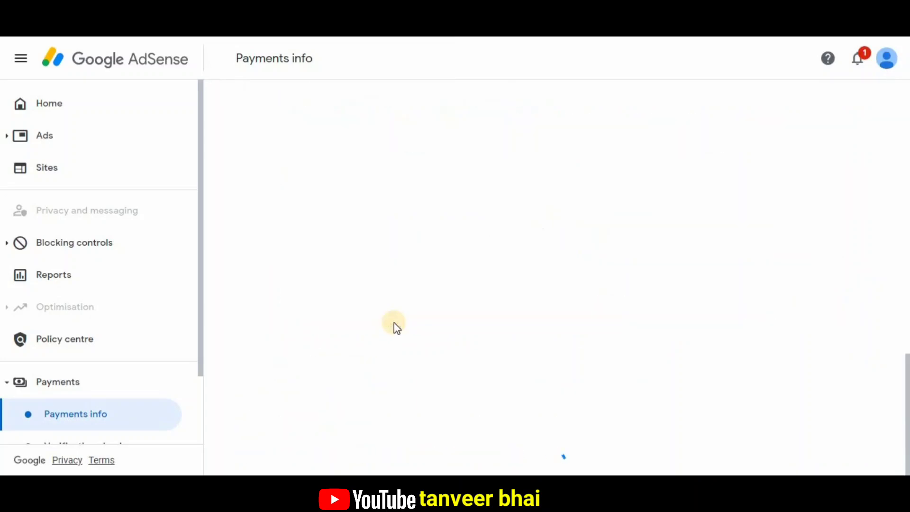